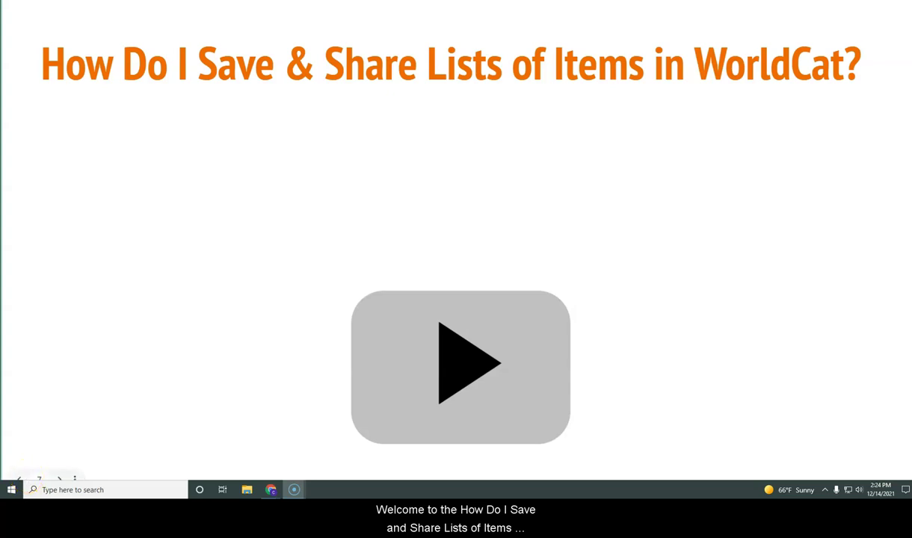
Step: Leave the PowerPoint title slide to show the McCain Library homepage in Chrome
{"action": "left_click", "coordinate": [16, 469]}
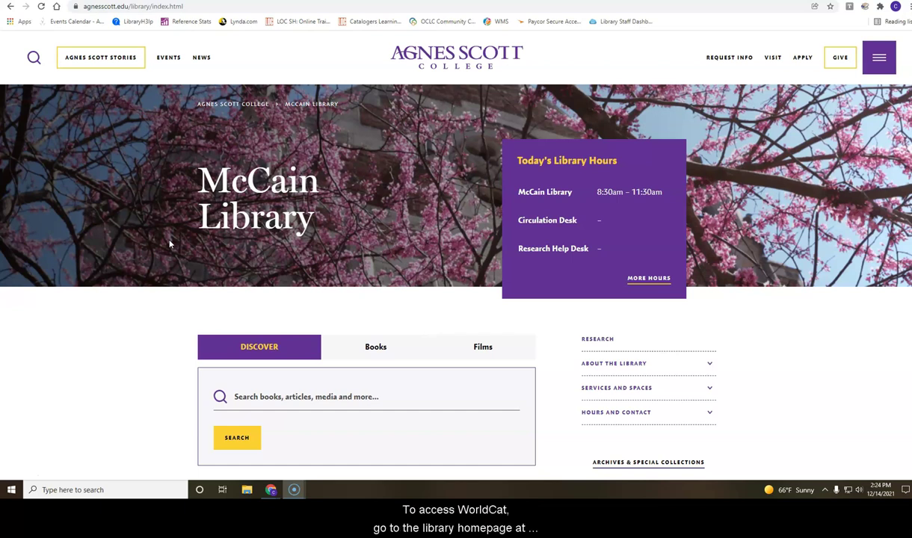
Step: Go from the library homepage's Books search to the Agnes Scott WorldCat Advanced Search page
{"action": "left_click", "coordinate": [225, 8]}
{"action": "double_click", "coordinate": [225, 7]}
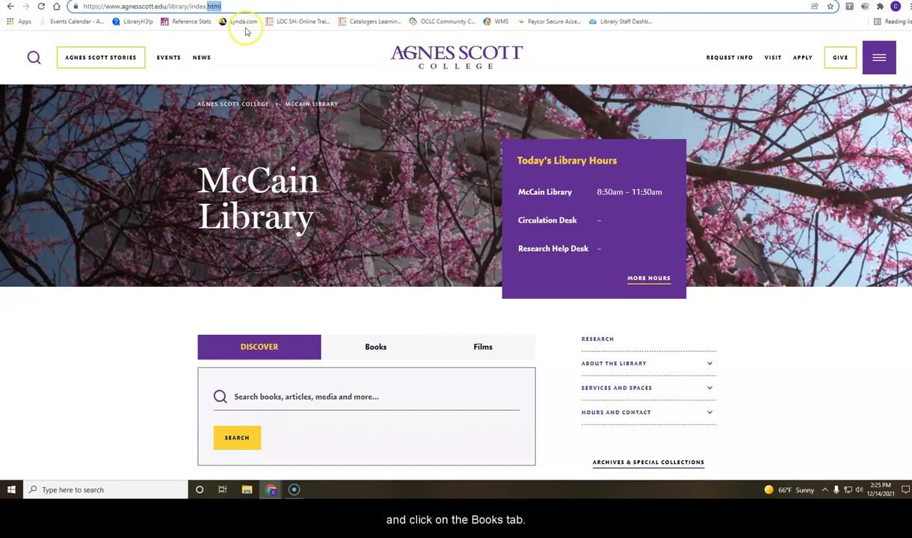
{"action": "left_click", "coordinate": [374, 345]}
{"action": "scroll", "coordinate": [133, 338], "scroll_direction": "down", "scroll_amount": 2}
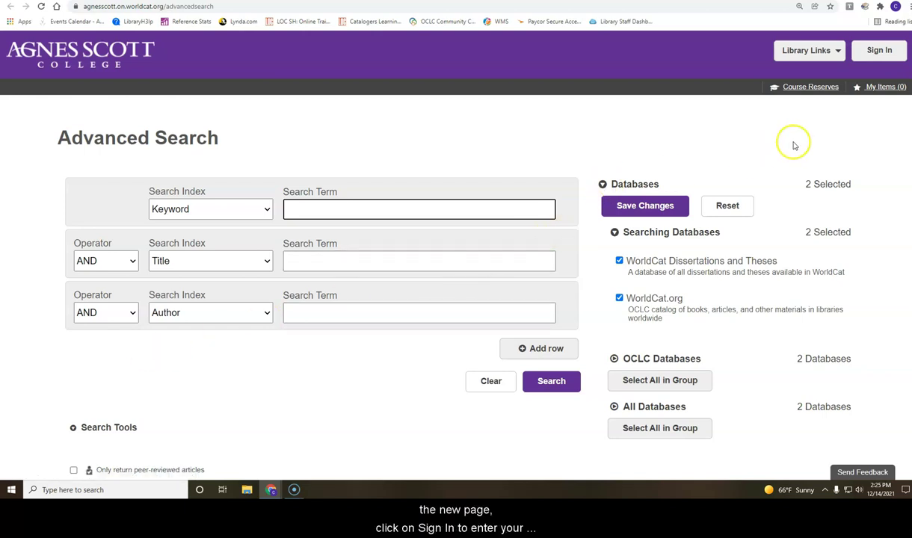
Step: Sign in and run a Subject search for Shakespeare AND race, returning 469 results
{"action": "left_click", "coordinate": [878, 51]}
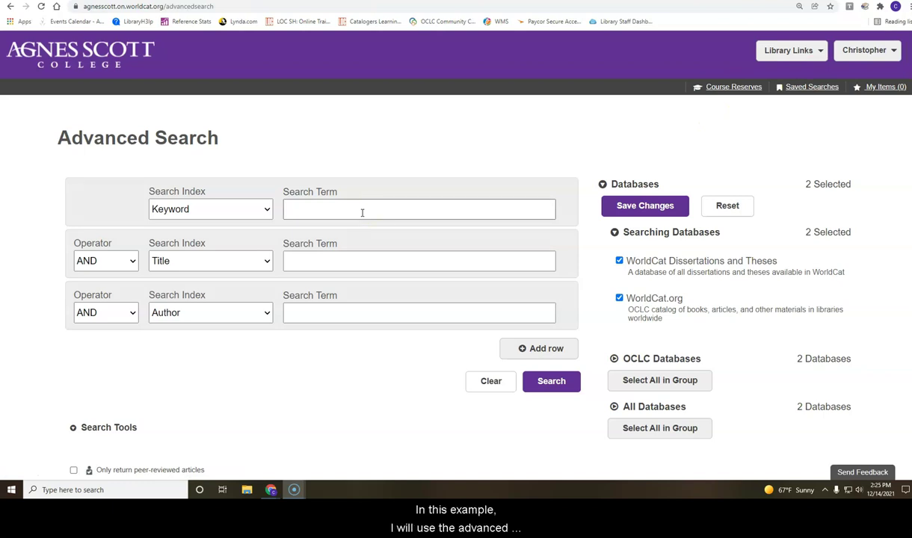
{"action": "left_click", "coordinate": [361, 212]}
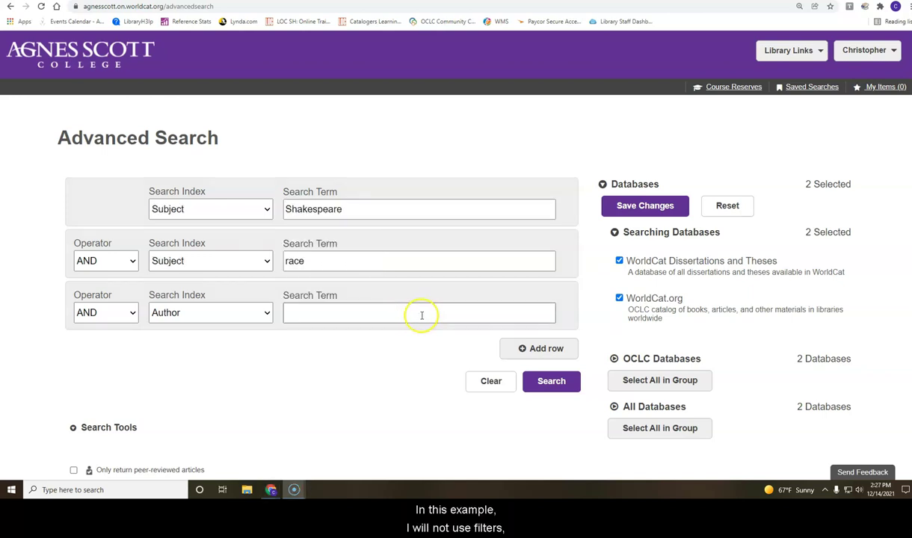
{"action": "left_click", "coordinate": [539, 379]}
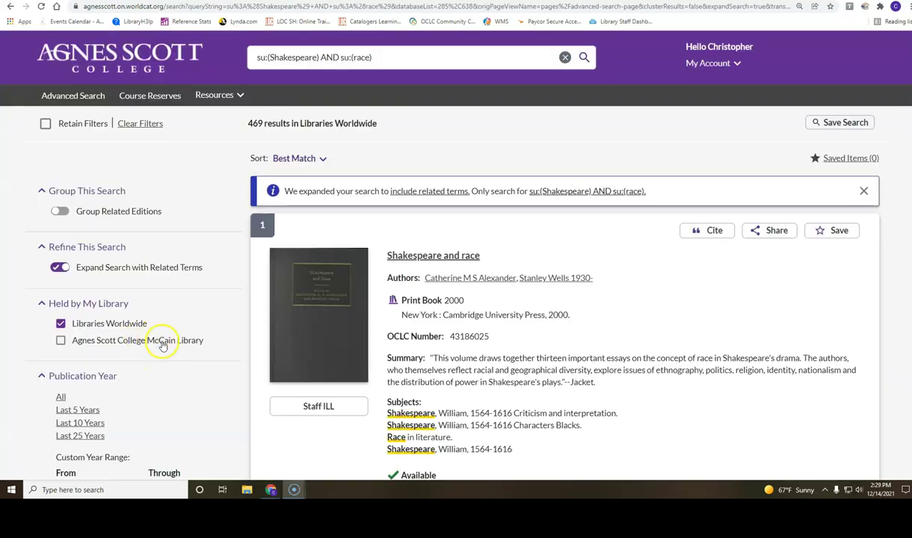
Step: Find 'Shakespeare, race, and colonialism' in the results and save it
{"action": "scroll", "coordinate": [168, 347], "scroll_direction": "down", "scroll_amount": 6}
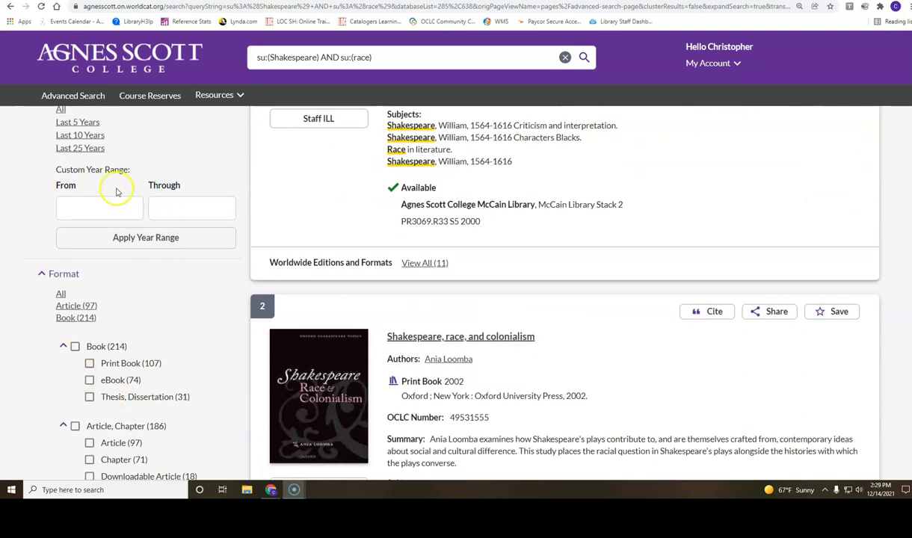
{"action": "scroll", "coordinate": [150, 297], "scroll_direction": "up", "scroll_amount": 1}
{"action": "scroll", "coordinate": [152, 300], "scroll_direction": "up", "scroll_amount": 3}
{"action": "scroll", "coordinate": [152, 300], "scroll_direction": "down", "scroll_amount": 2}
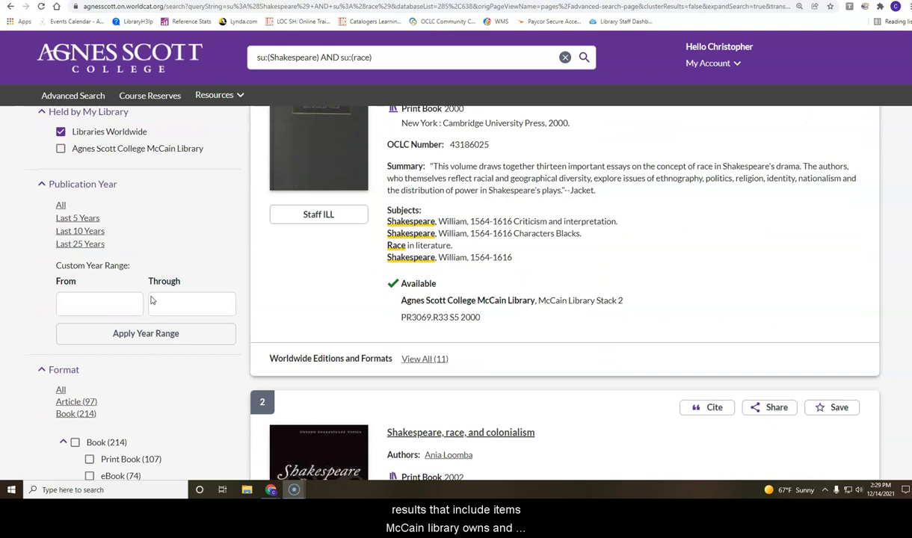
{"action": "scroll", "coordinate": [152, 299], "scroll_direction": "down", "scroll_amount": 1}
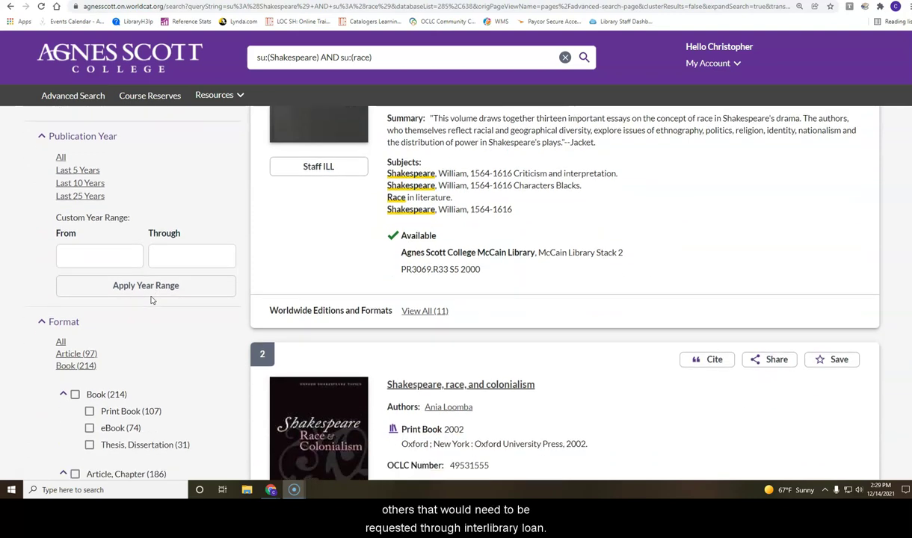
{"action": "scroll", "coordinate": [152, 300], "scroll_direction": "down", "scroll_amount": 1}
{"action": "scroll", "coordinate": [152, 300], "scroll_direction": "down", "scroll_amount": 1}
{"action": "scroll", "coordinate": [152, 299], "scroll_direction": "up", "scroll_amount": 1}
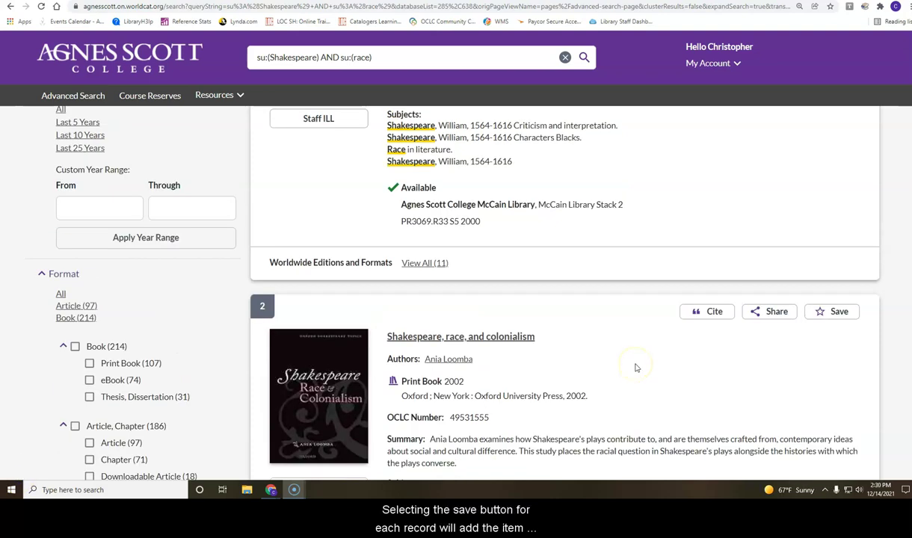
{"action": "scroll", "coordinate": [636, 367], "scroll_direction": "down", "scroll_amount": 1}
{"action": "scroll", "coordinate": [636, 367], "scroll_direction": "down", "scroll_amount": 1}
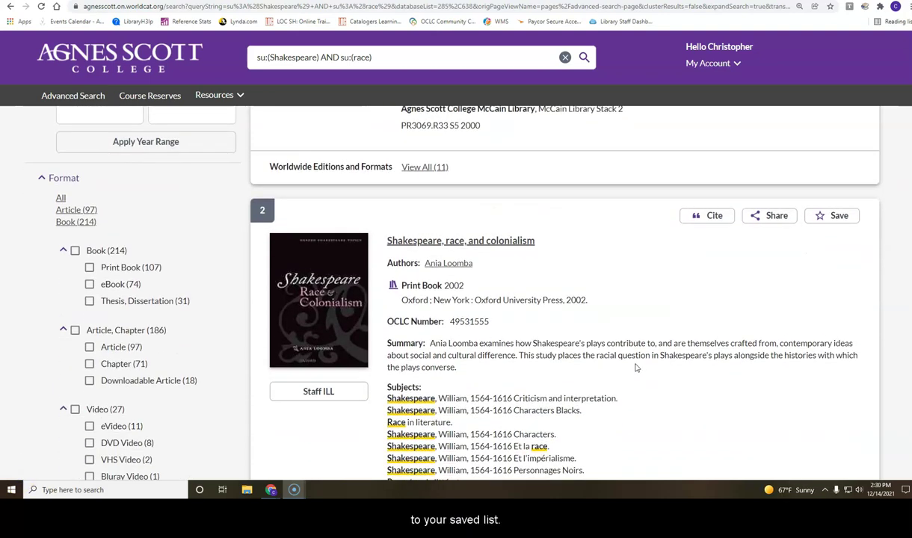
{"action": "scroll", "coordinate": [636, 368], "scroll_direction": "down", "scroll_amount": 1}
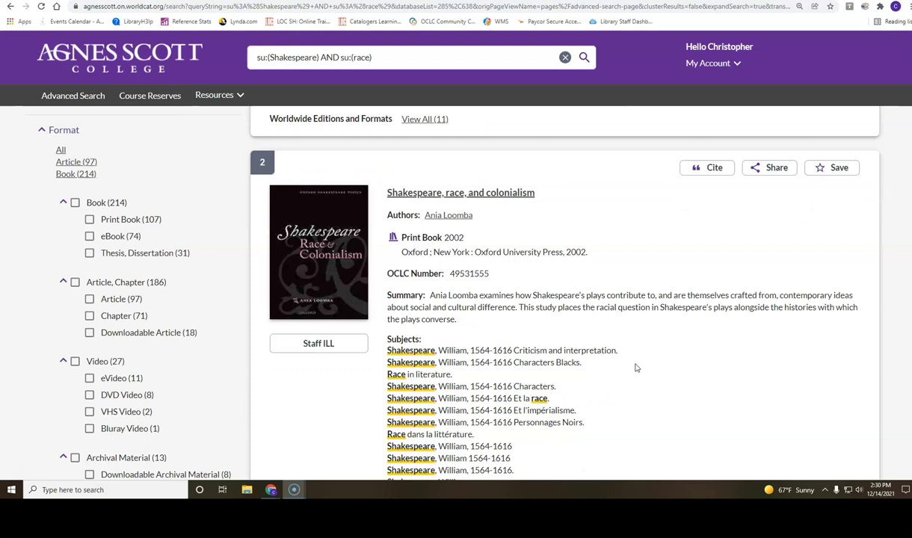
{"action": "left_click", "coordinate": [821, 169]}
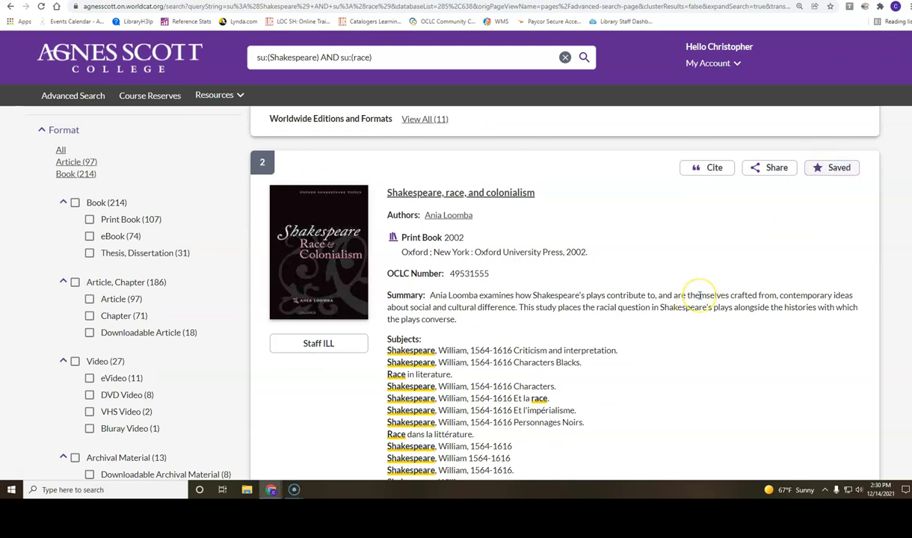
Step: Save 'Shakespeare and race' too, bringing Saved Items to 2
{"action": "scroll", "coordinate": [700, 293], "scroll_direction": "up", "scroll_amount": 10}
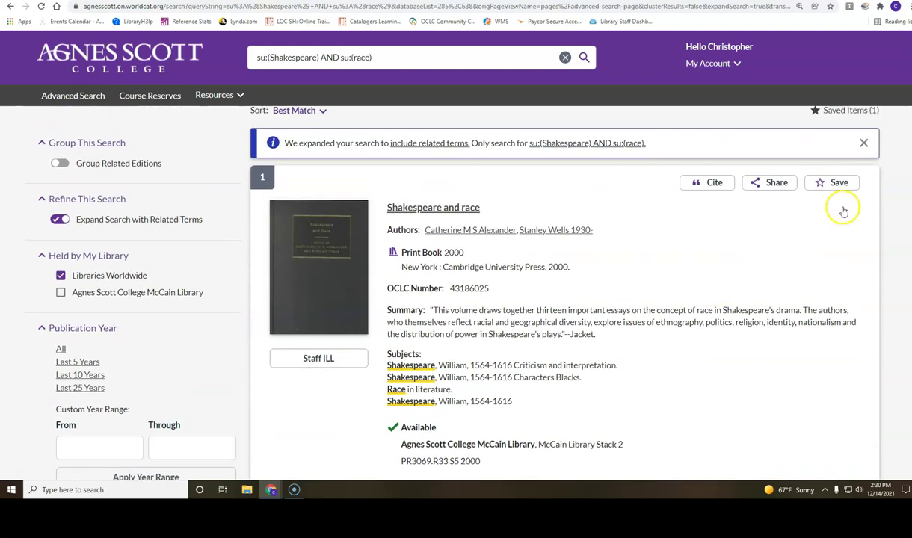
{"action": "left_click", "coordinate": [836, 187]}
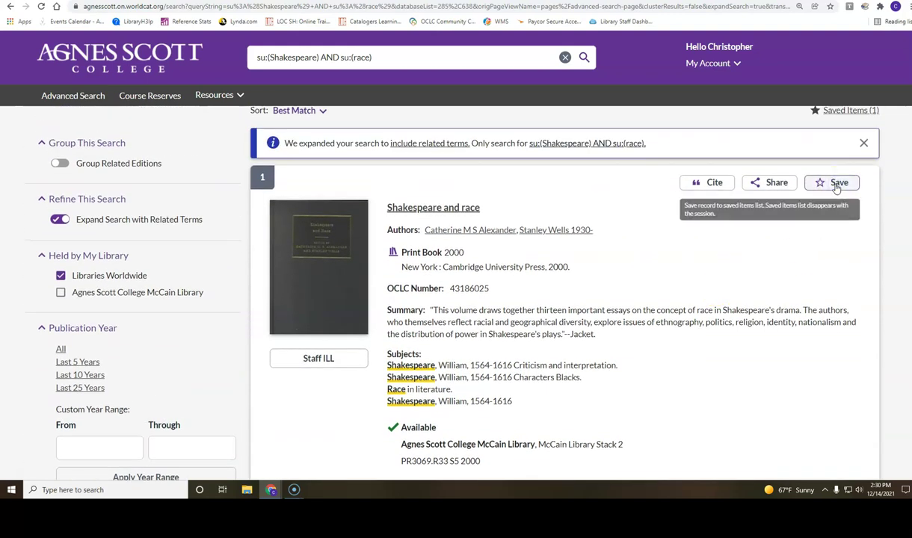
{"action": "scroll", "coordinate": [721, 371], "scroll_direction": "down", "scroll_amount": 3}
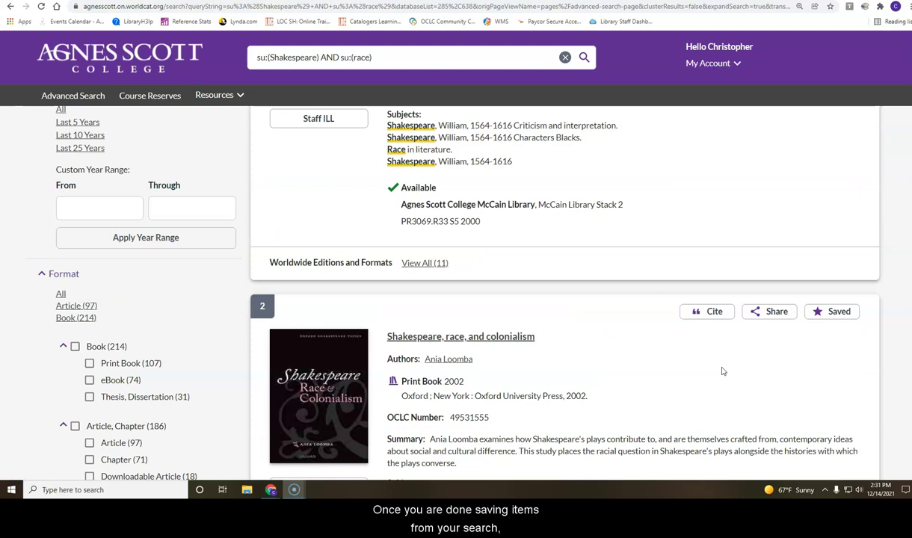
{"action": "scroll", "coordinate": [722, 372], "scroll_direction": "up", "scroll_amount": 5}
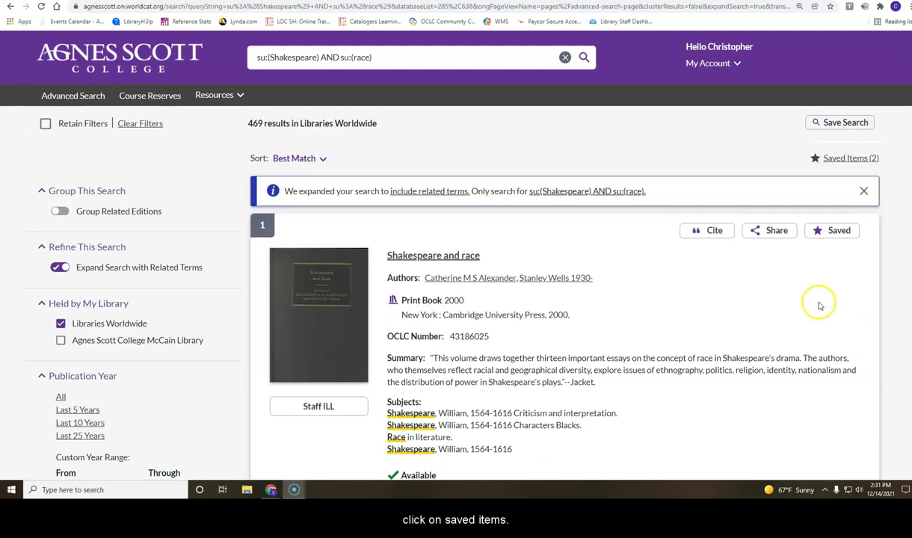
Step: Open Saved Items (2) and review both saved Shakespeare book records on My Items
{"action": "left_click", "coordinate": [844, 161]}
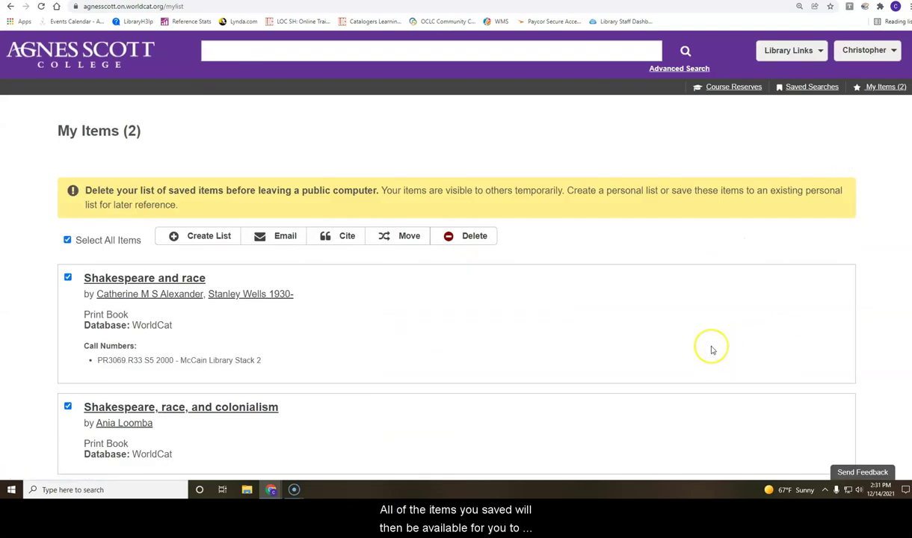
{"action": "scroll", "coordinate": [712, 350], "scroll_direction": "down", "scroll_amount": 1}
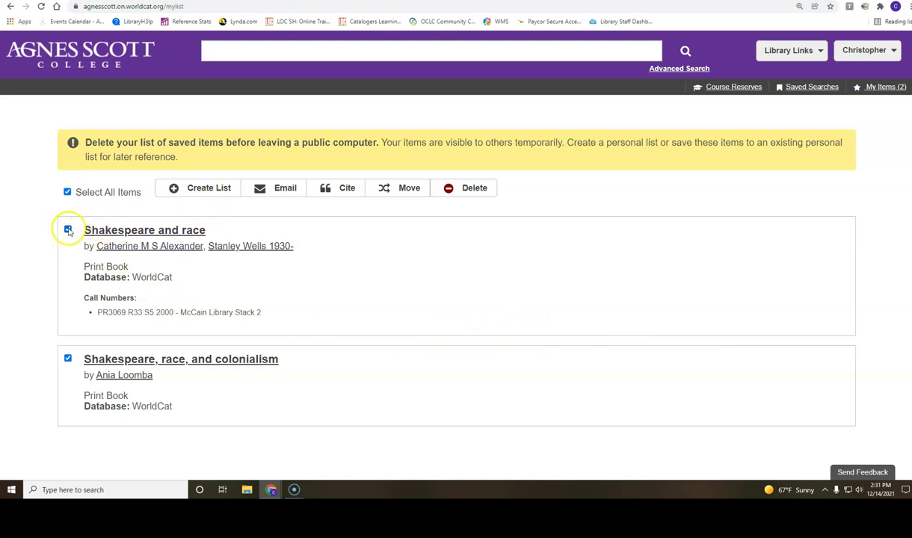
Step: Create a shared personal list named 'samle' with the description 'description'
{"action": "left_click", "coordinate": [213, 188]}
{"action": "left_click", "coordinate": [166, 269]}
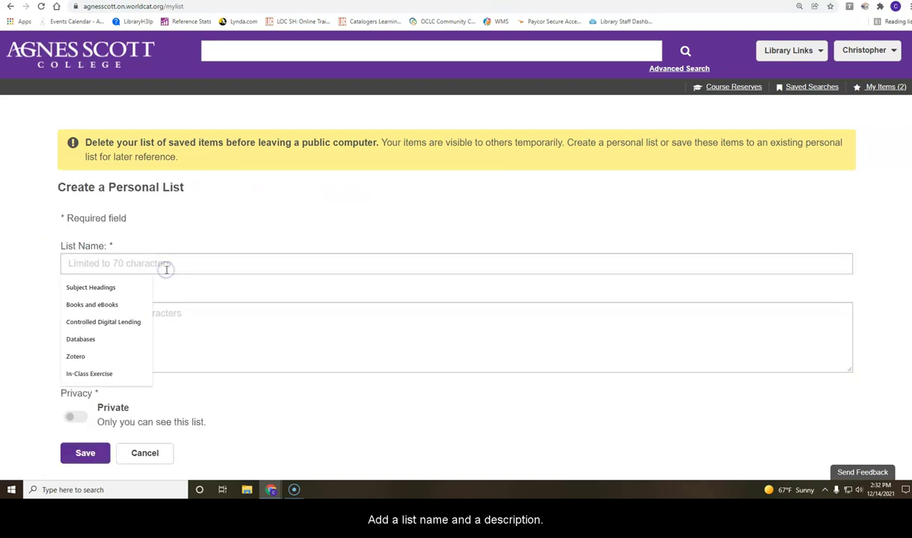
{"action": "type", "text": "samle"}
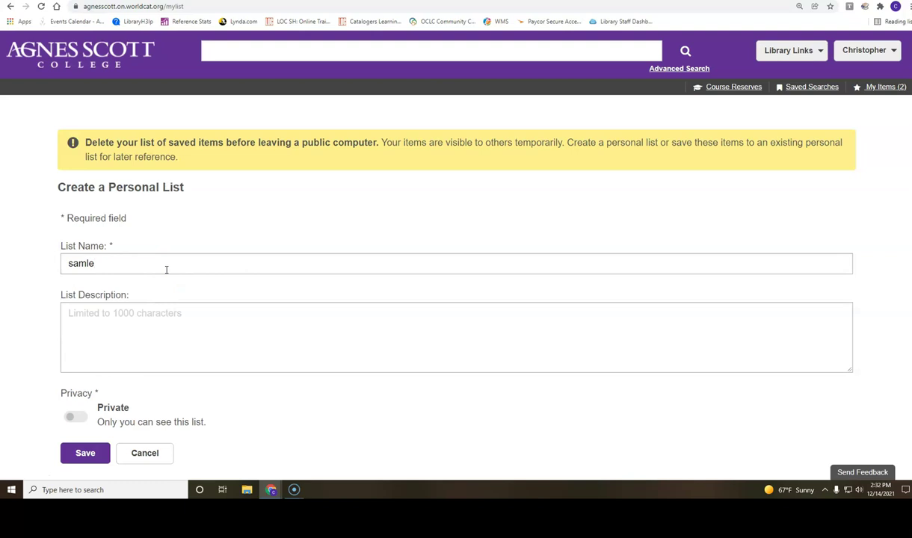
{"action": "left_click", "coordinate": [156, 320]}
{"action": "type", "text": "description"}
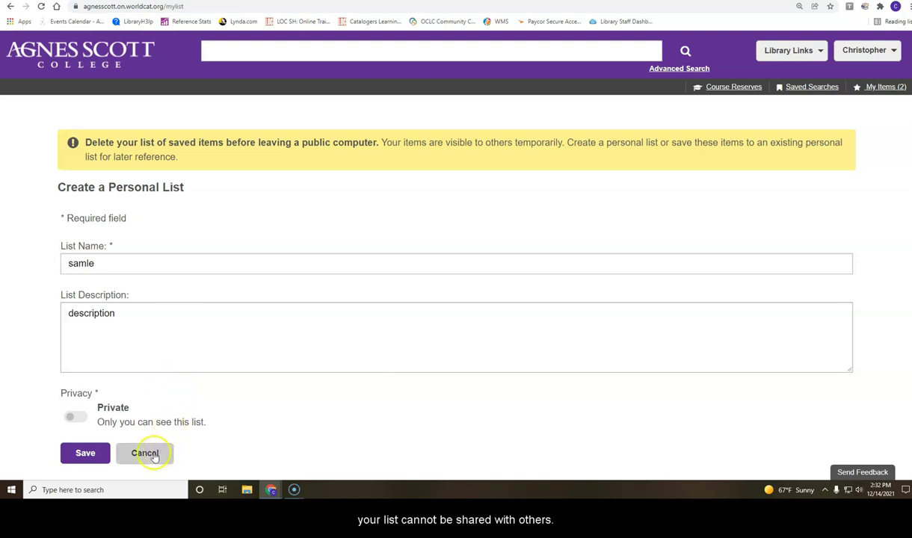
{"action": "left_click", "coordinate": [84, 418]}
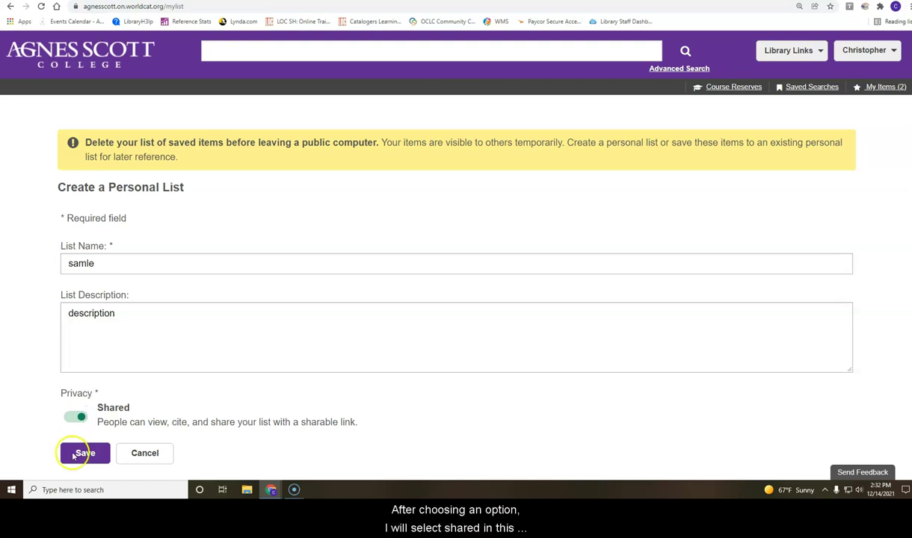
{"action": "left_click", "coordinate": [79, 453]}
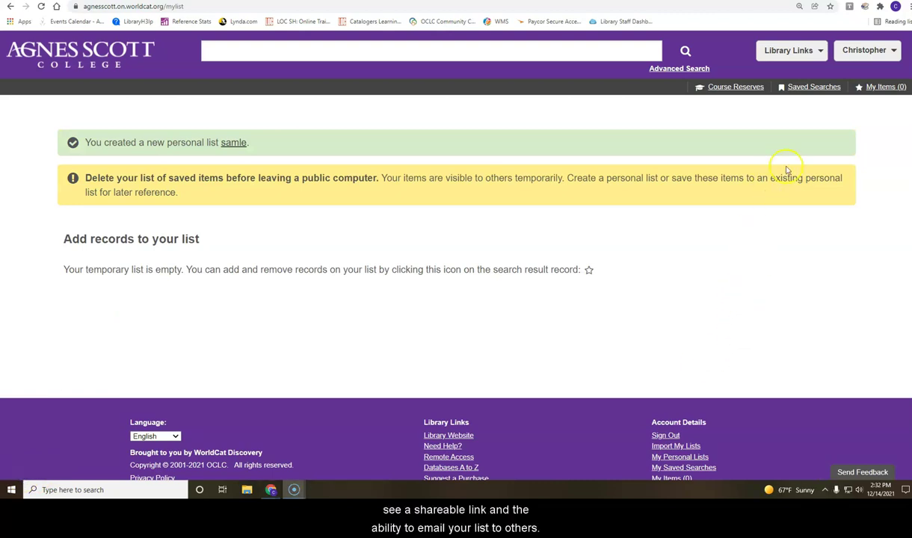
Step: View all personal lists from the My Account menu
{"action": "left_click", "coordinate": [869, 50]}
{"action": "left_click", "coordinate": [856, 105]}
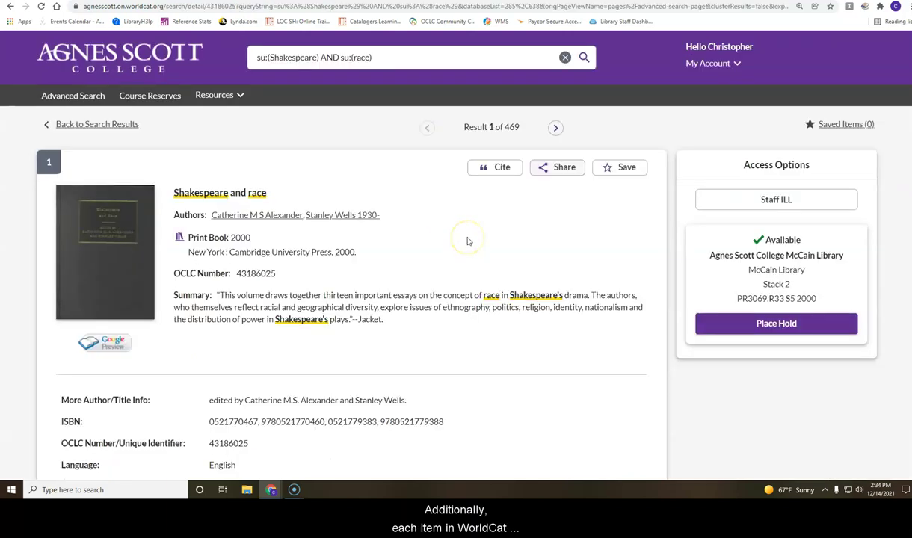
Step: Review the Share and Cite dialogs for 'Shakespeare and race', including the citation styles list
{"action": "left_click", "coordinate": [565, 168]}
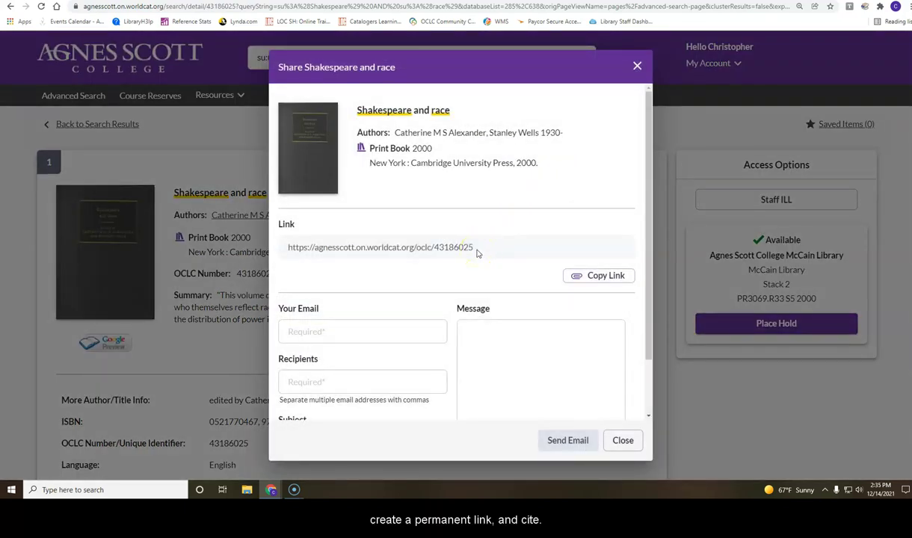
{"action": "left_click", "coordinate": [624, 443]}
{"action": "left_click", "coordinate": [485, 171]}
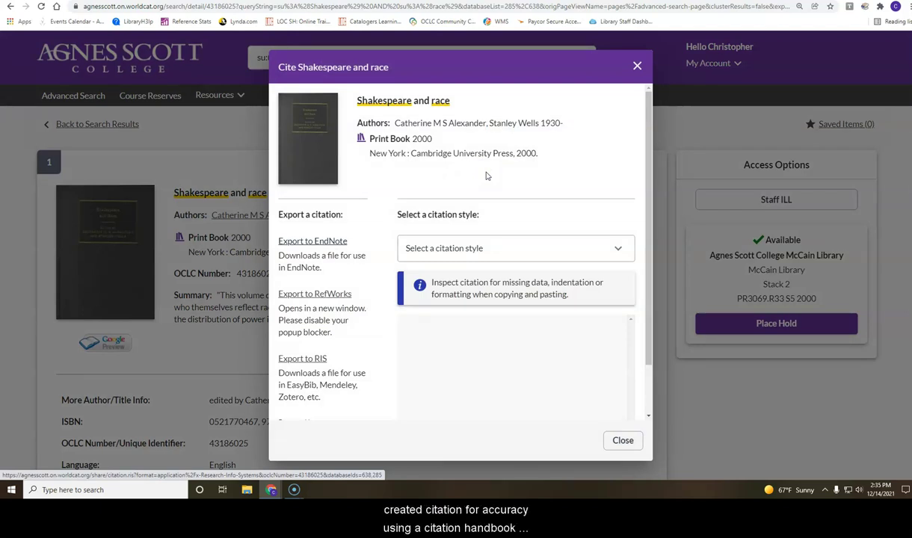
{"action": "left_click", "coordinate": [625, 254]}
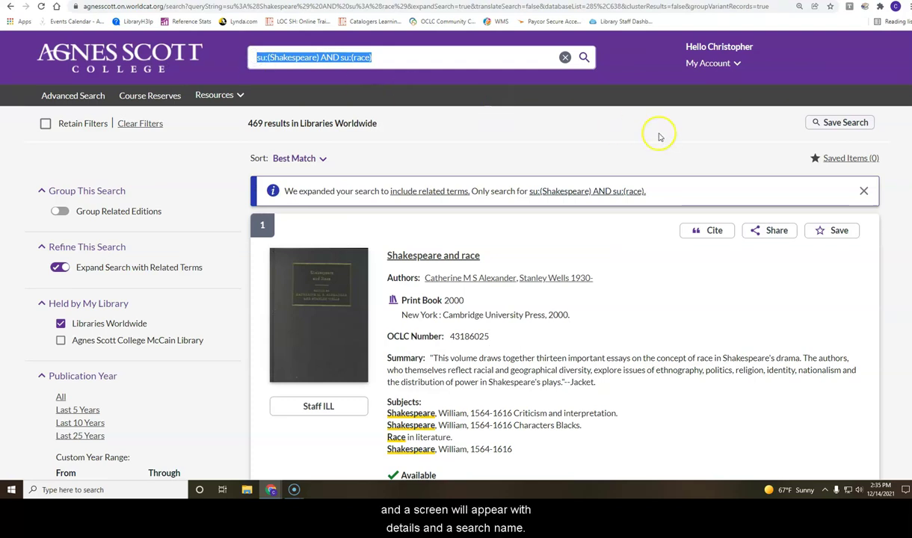
Step: Save the su:(Shakespeare) AND su:(race) search to the account
{"action": "left_click", "coordinate": [820, 123]}
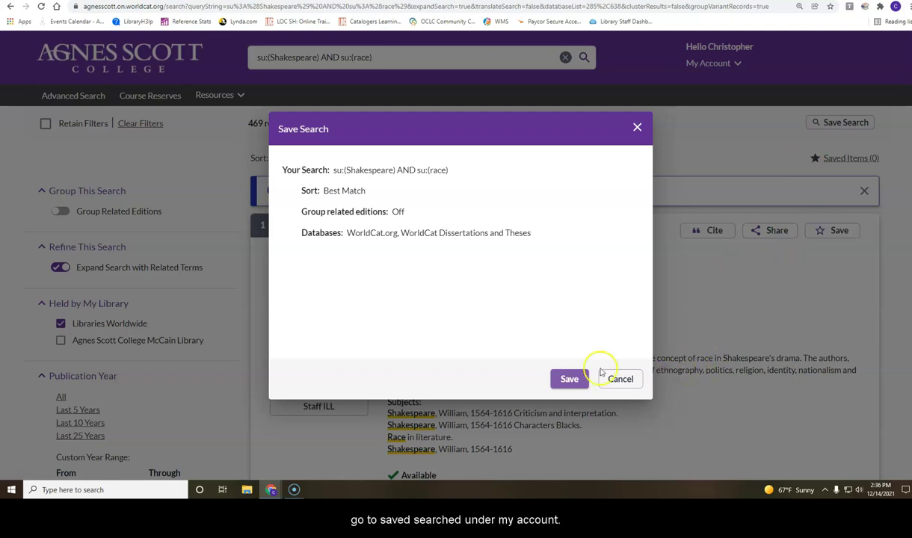
{"action": "left_click", "coordinate": [566, 379]}
{"action": "left_click", "coordinate": [707, 63]}
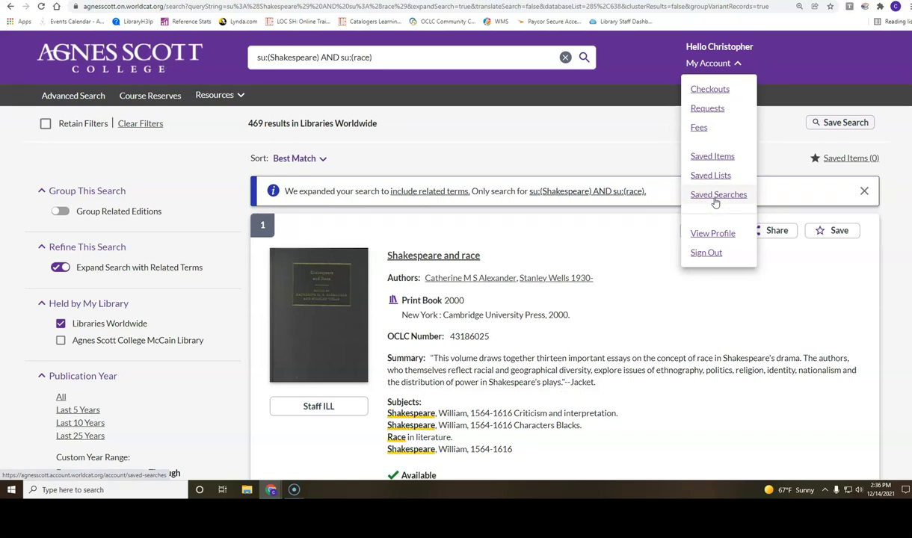
Step: View Saved Searches, then return to PowerPoint's Need Help? slide
{"action": "left_click", "coordinate": [716, 196]}
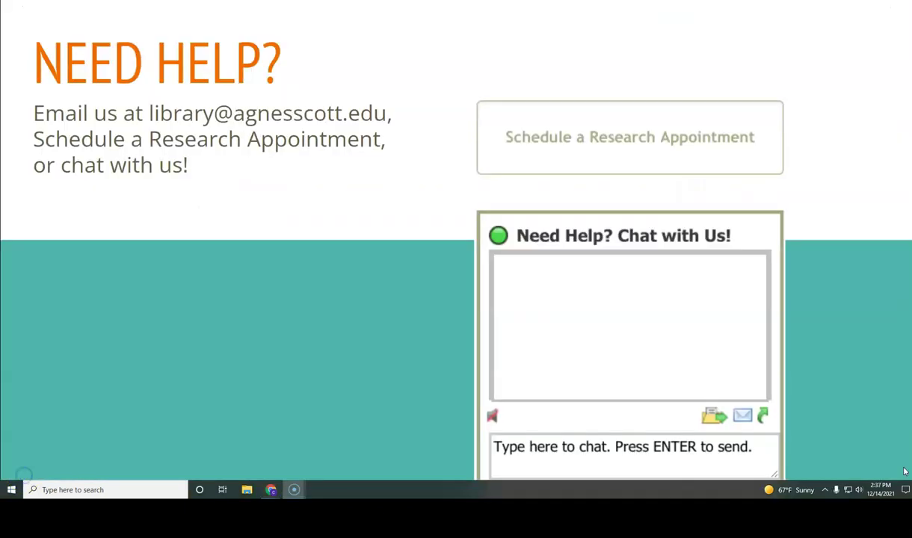
{"action": "mouse_move", "coordinate": [11, 465]}
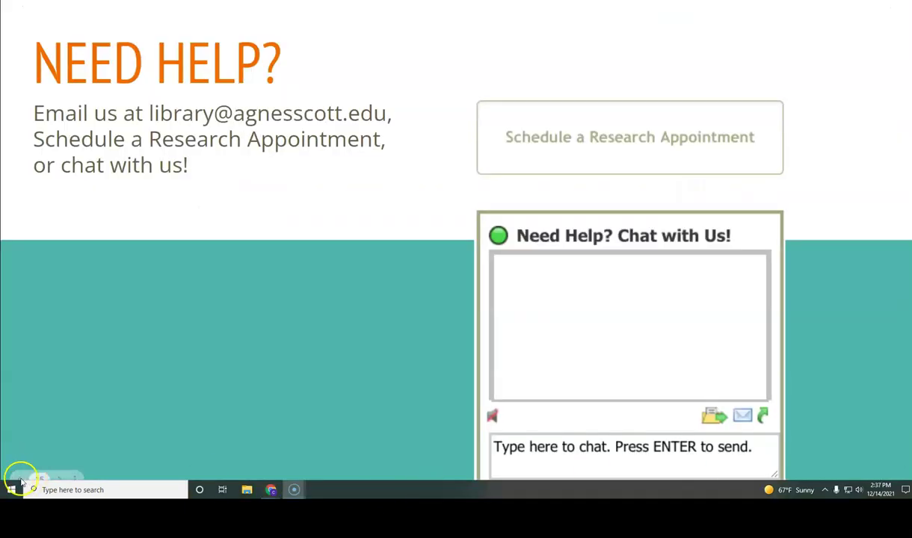